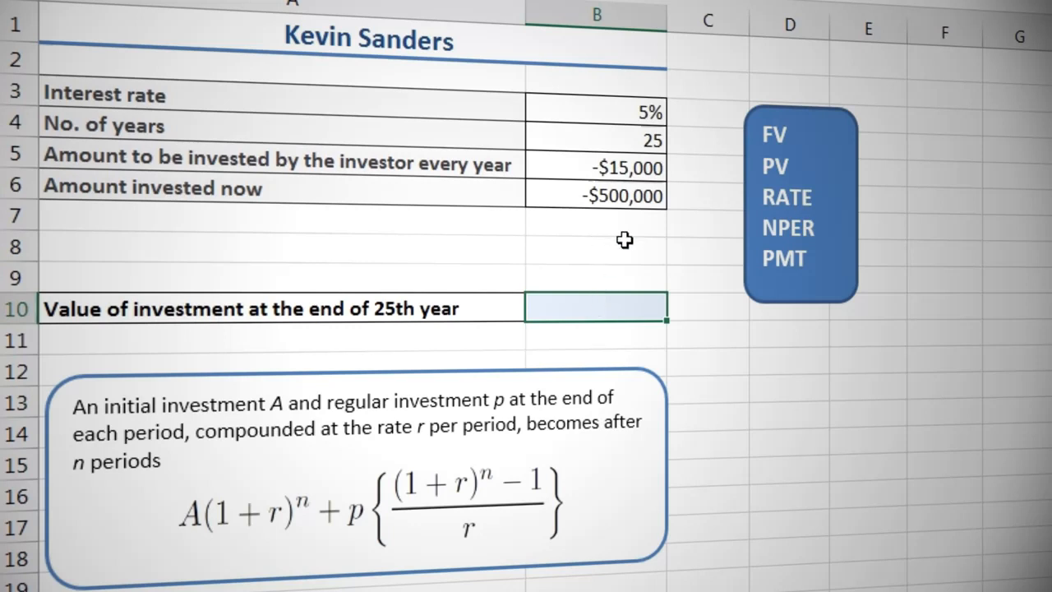
Calculate the value of investment at the end of the 25th year in B10 with FV, using B3, B4, B5, B6 and type 0.
text(=fv)
key(Tab)
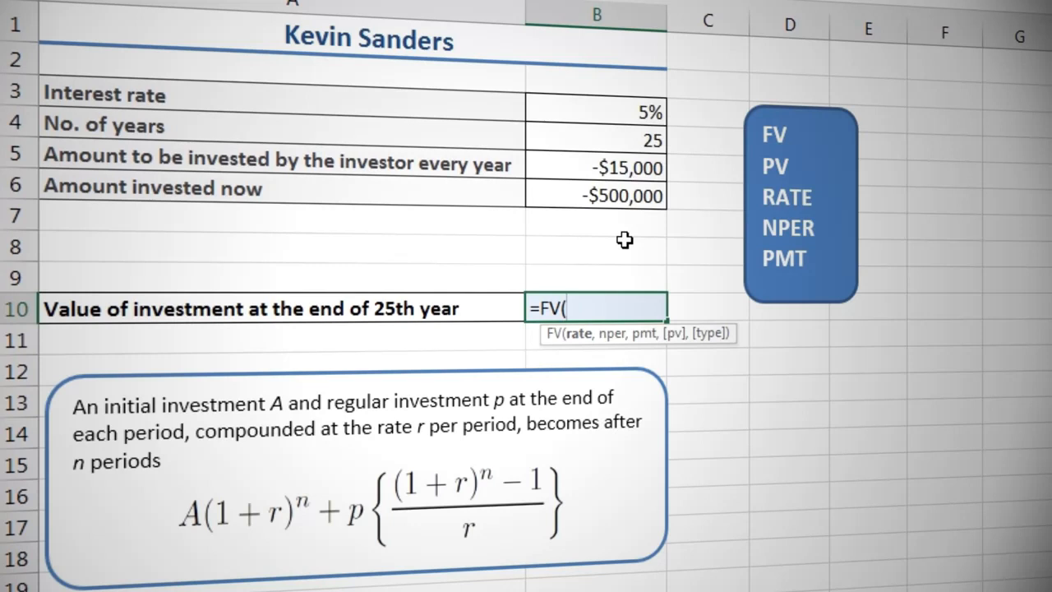
click(638, 115)
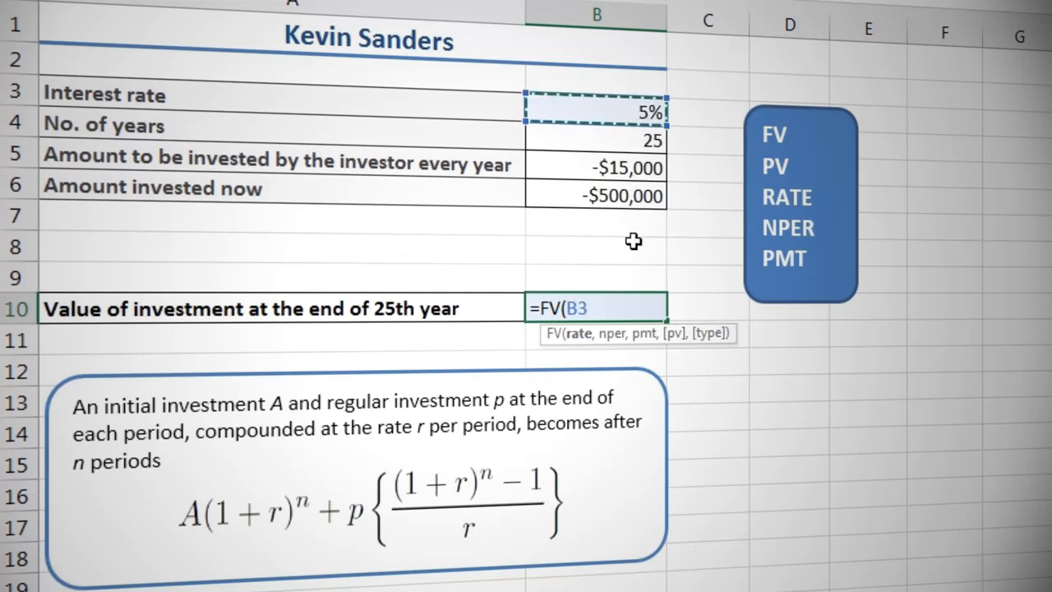
text(,)
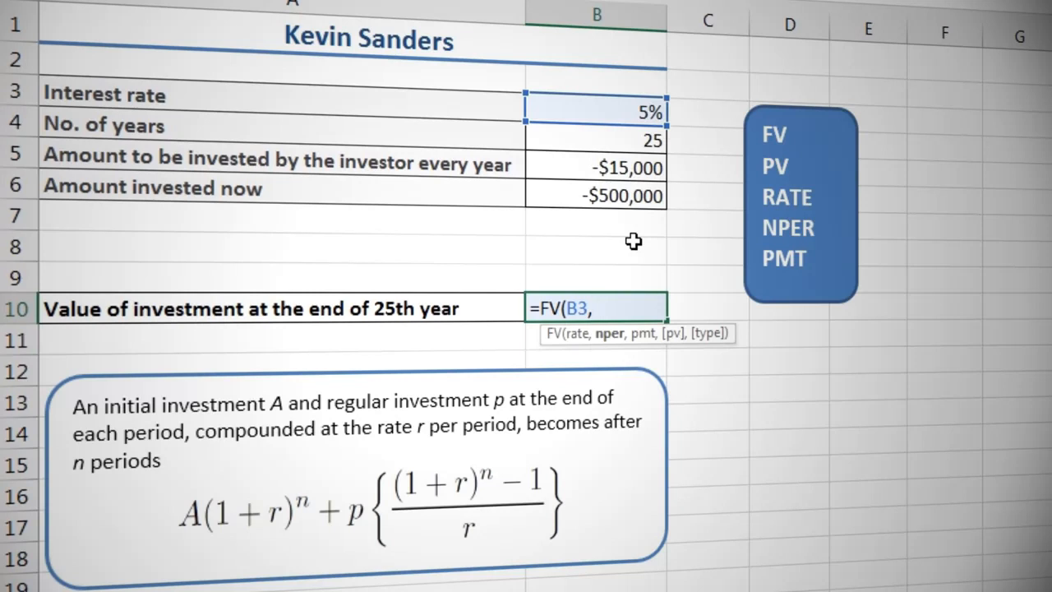
click(639, 141)
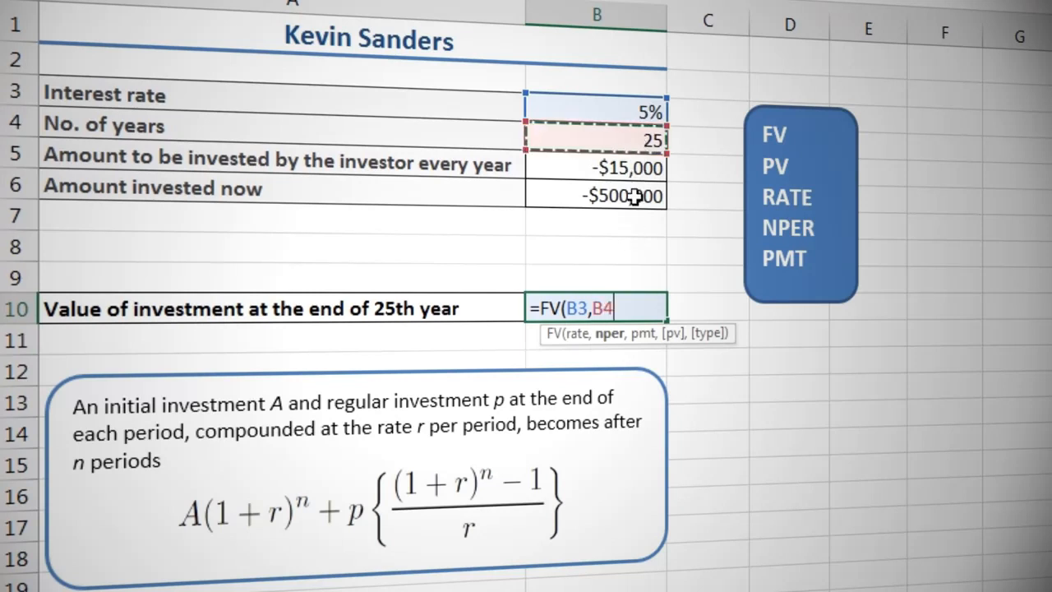
text(,)
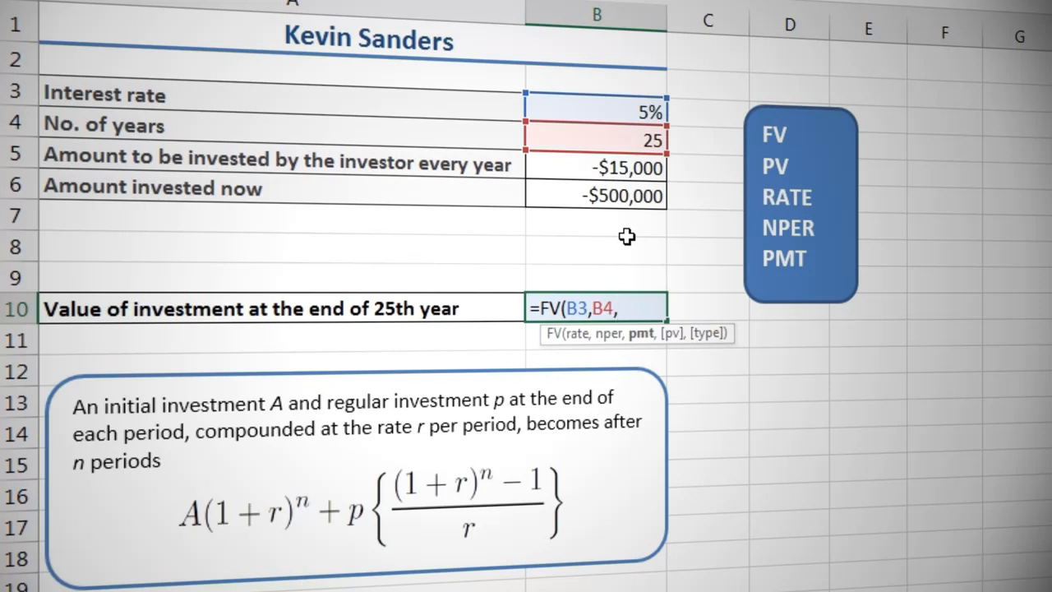
click(629, 169)
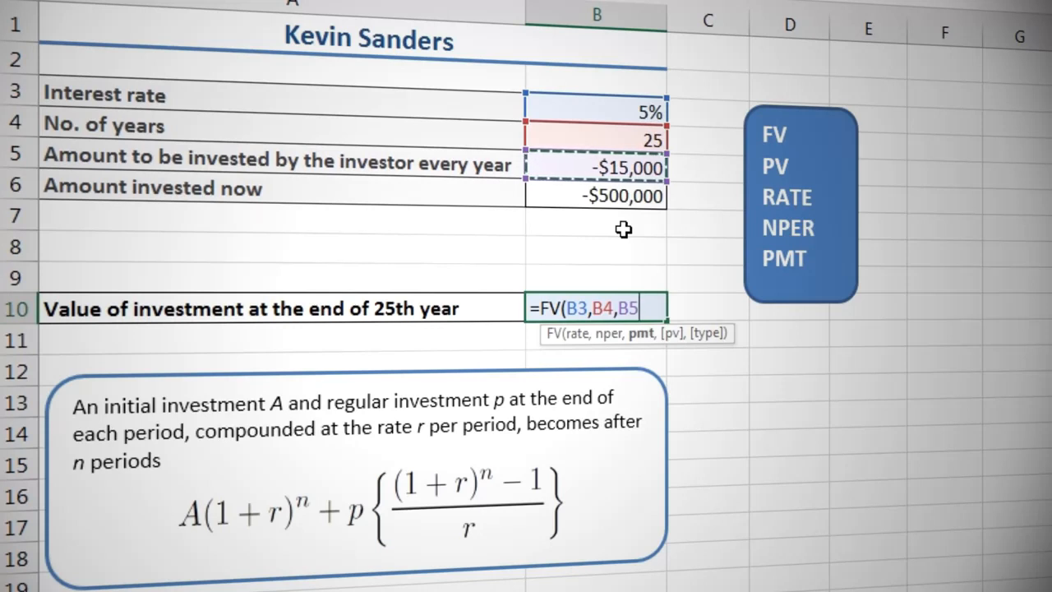
text(,)
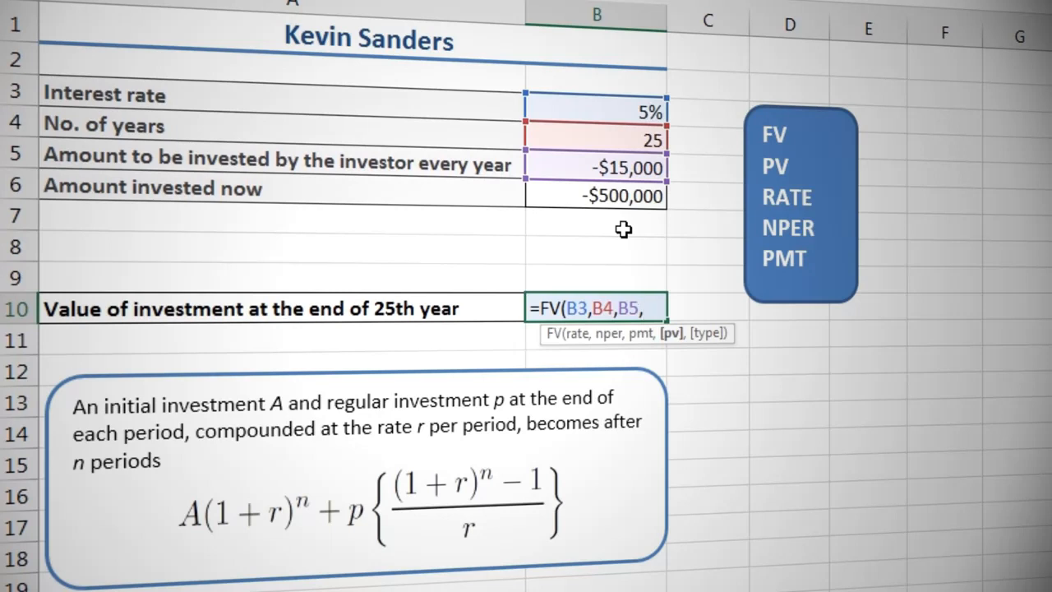
click(616, 195)
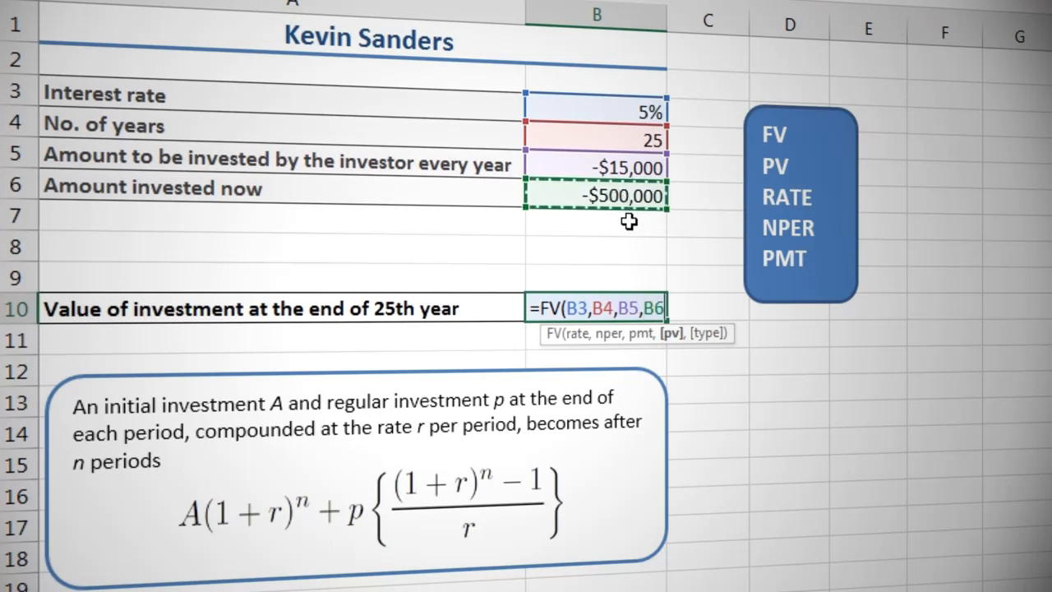
text(,)
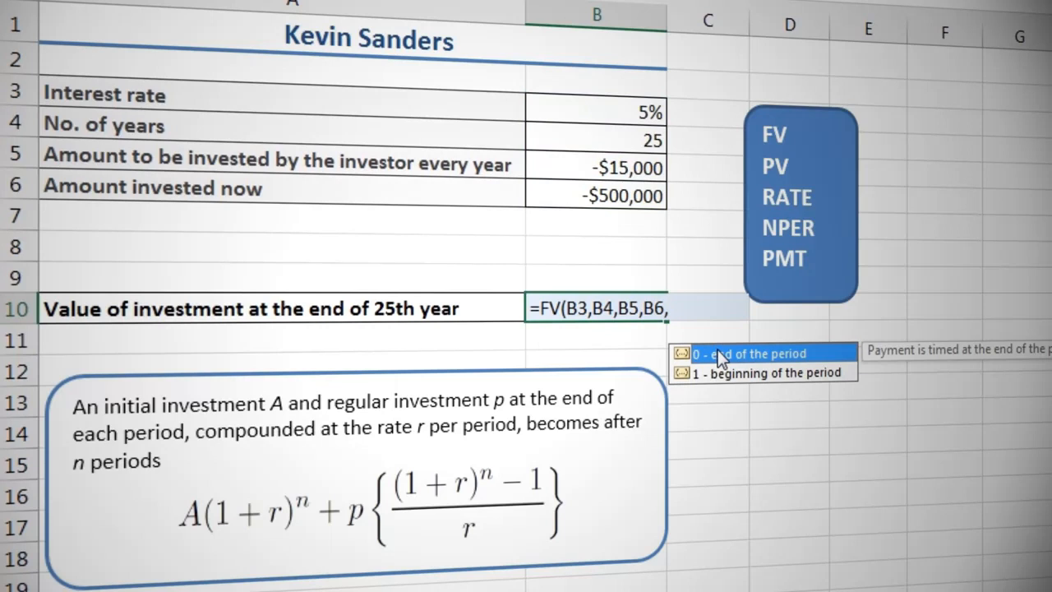
double_click(717, 353)
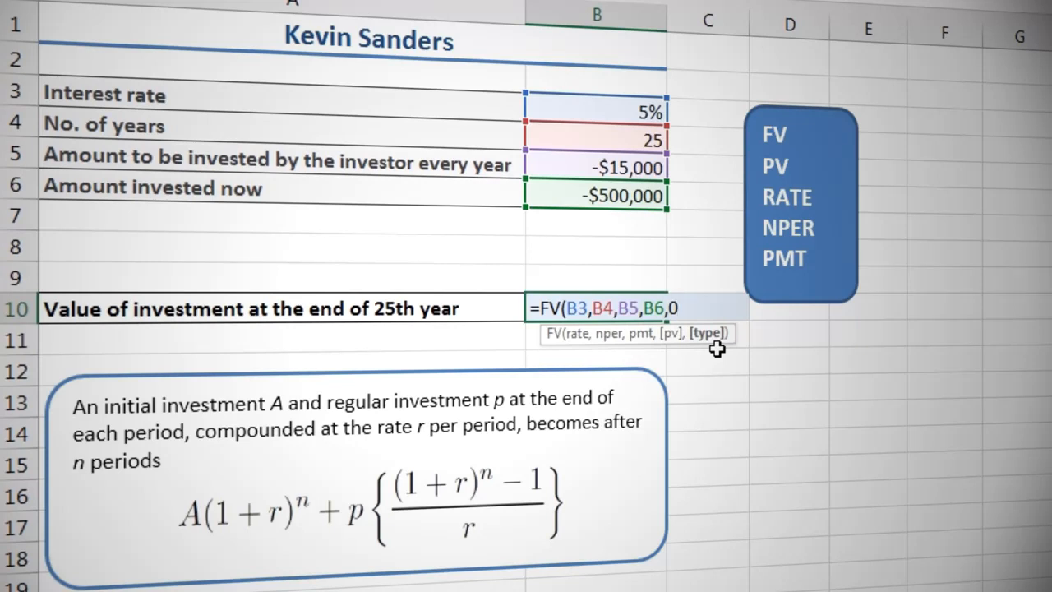
key(Return)
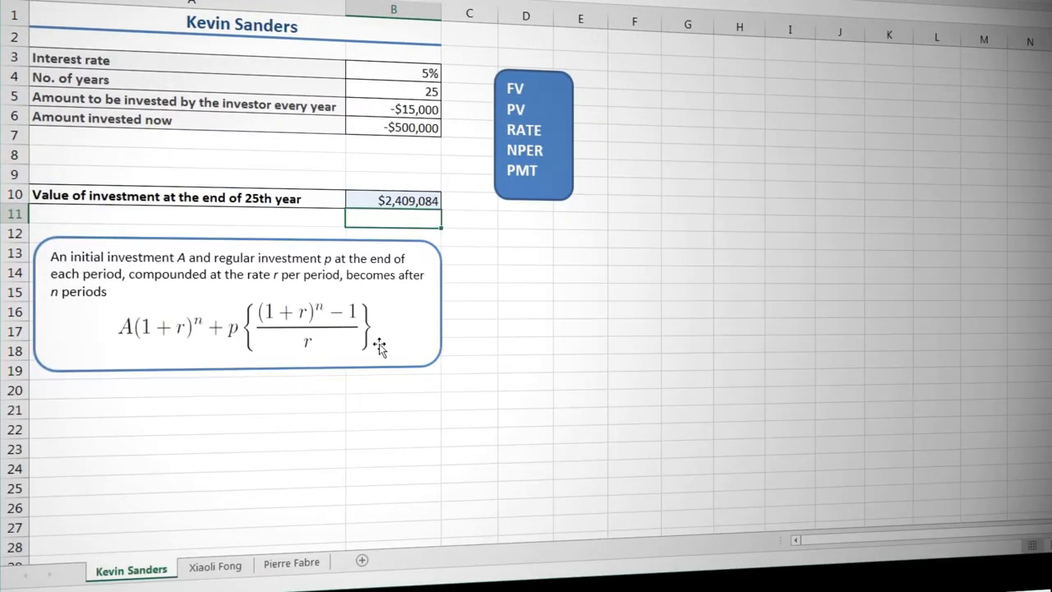
On the second investor's sheet, calculate the amount to be invested now in B10 with the formula =PV(B3,B4,B5,B6).
click(211, 567)
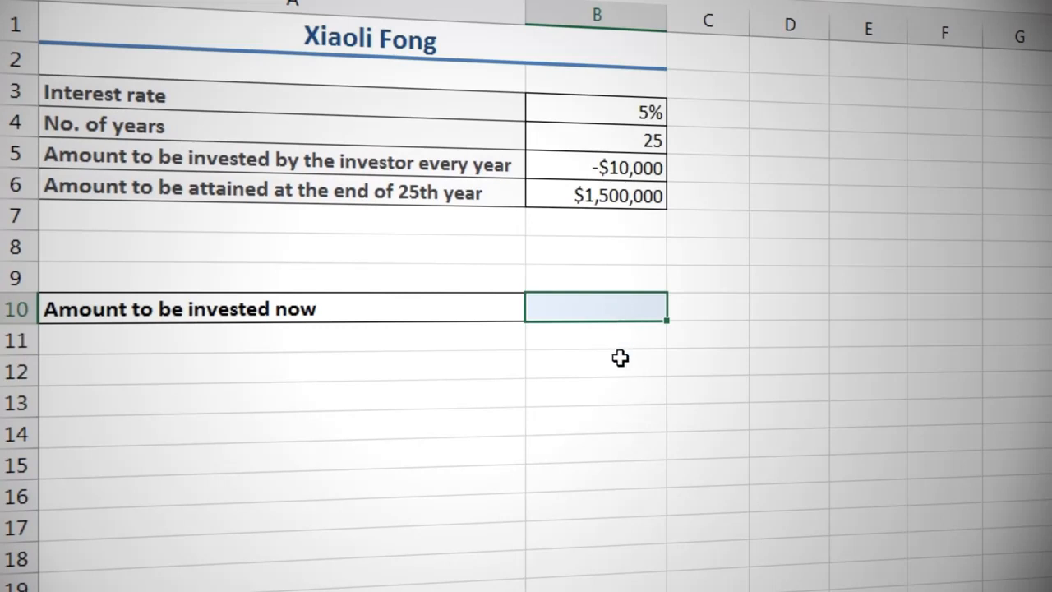
text(=pv)
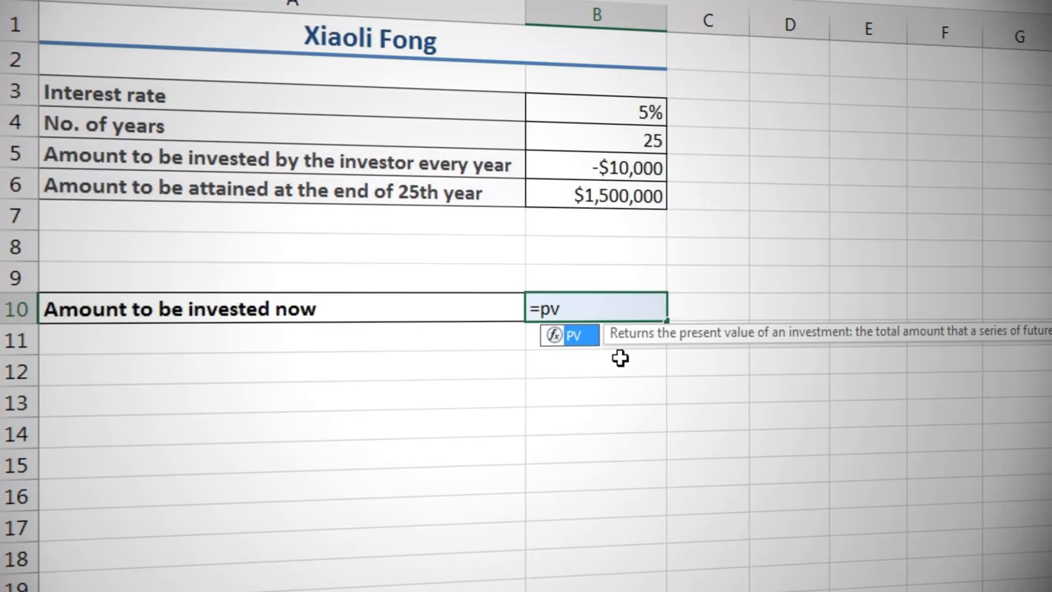
key(Tab)
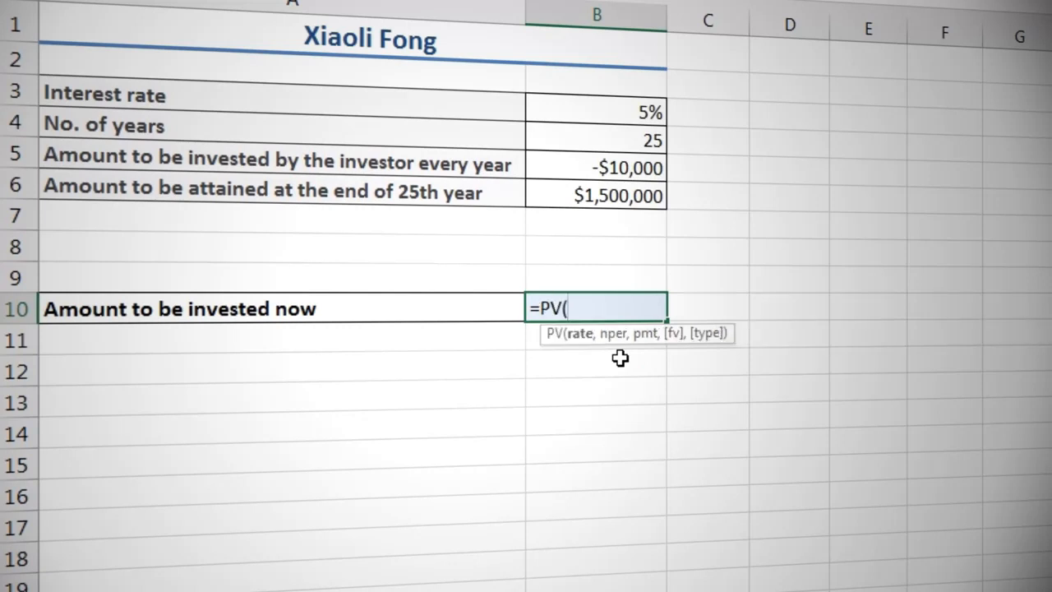
click(620, 111)
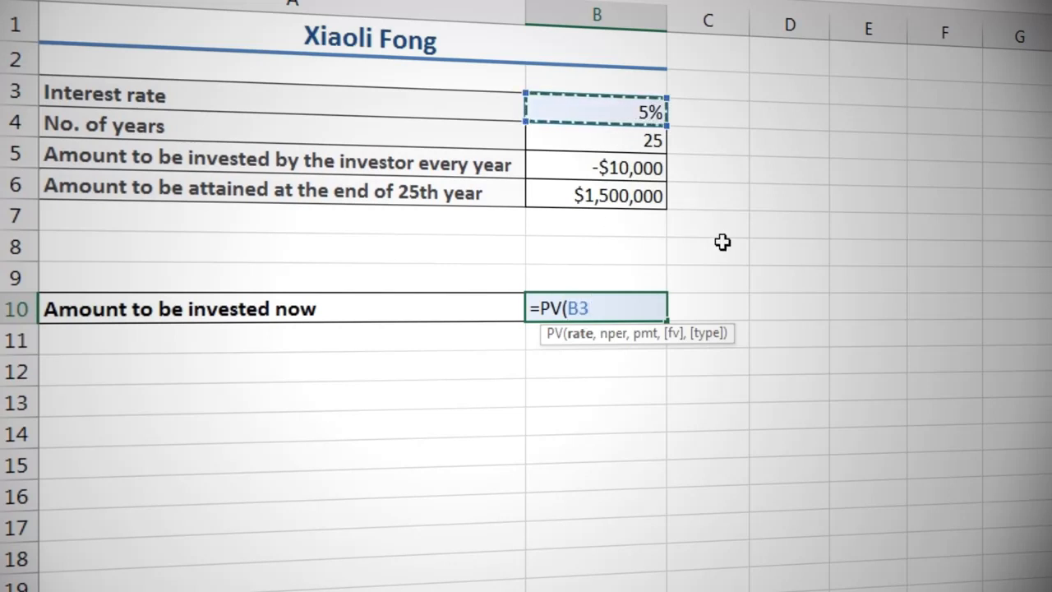
text(,)
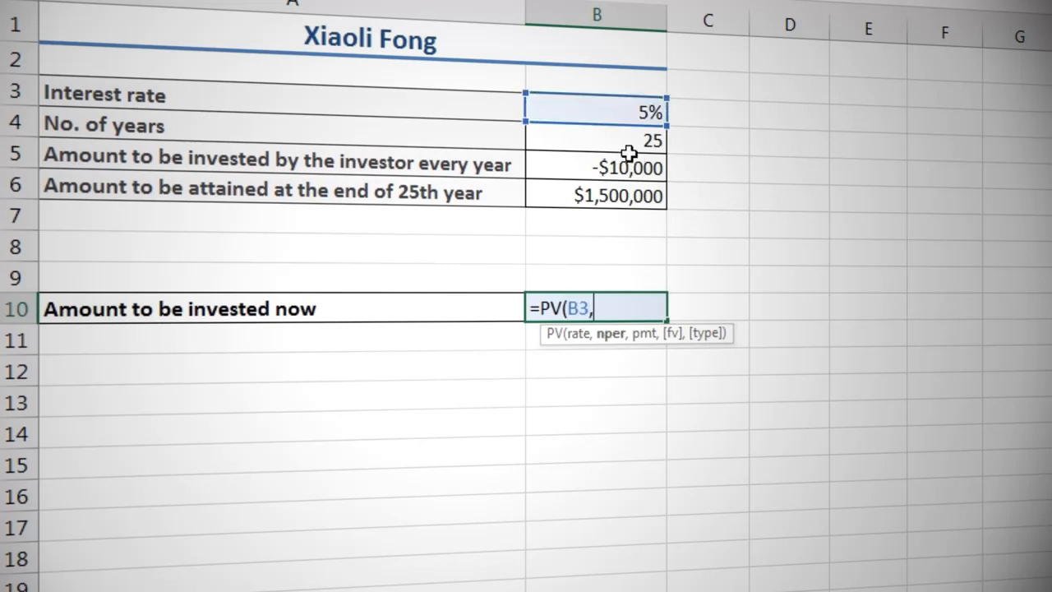
click(622, 140)
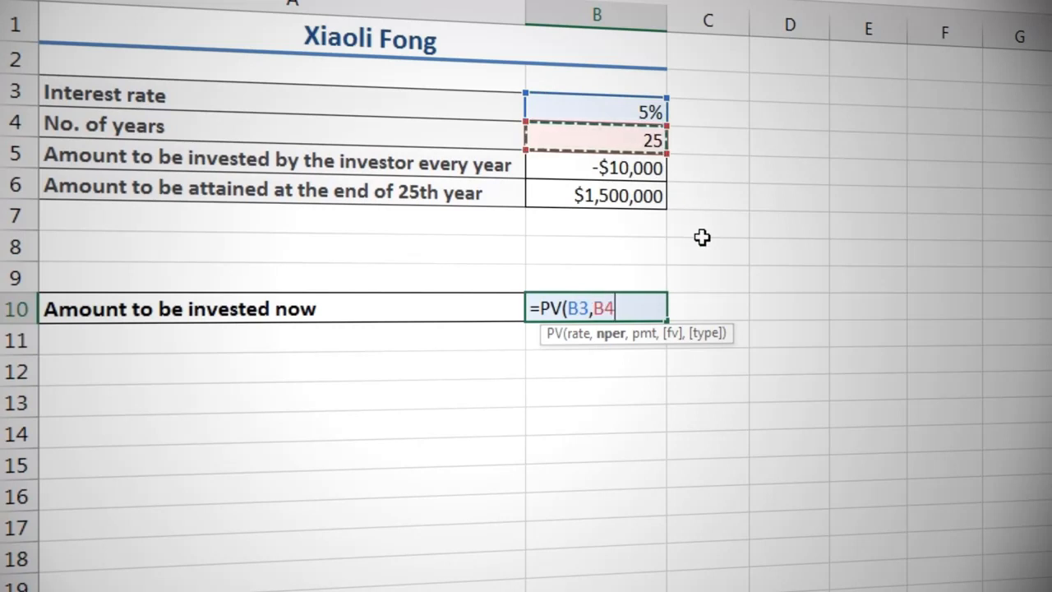
text(,)
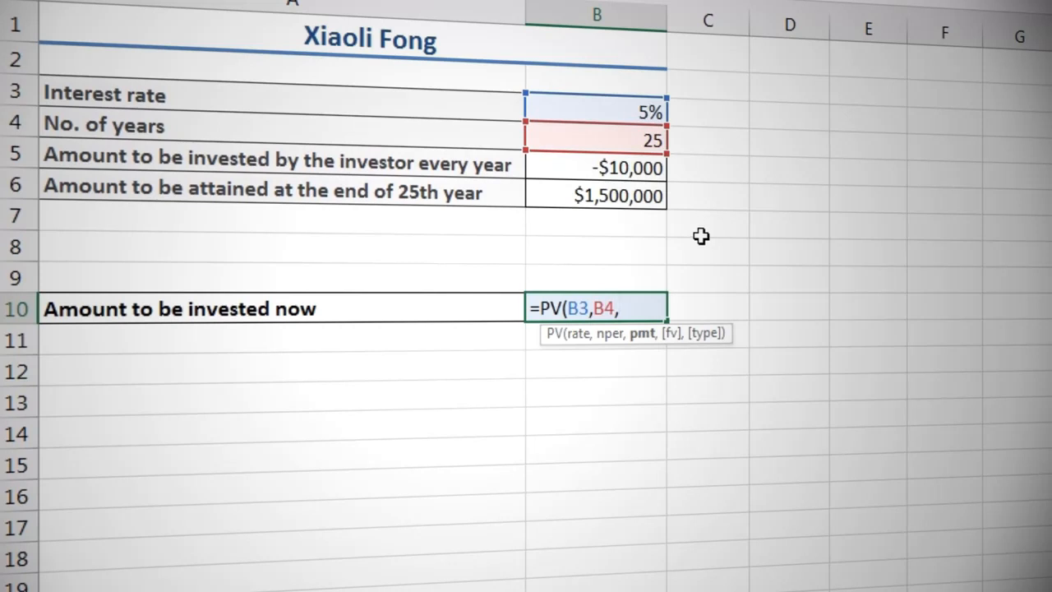
click(622, 168)
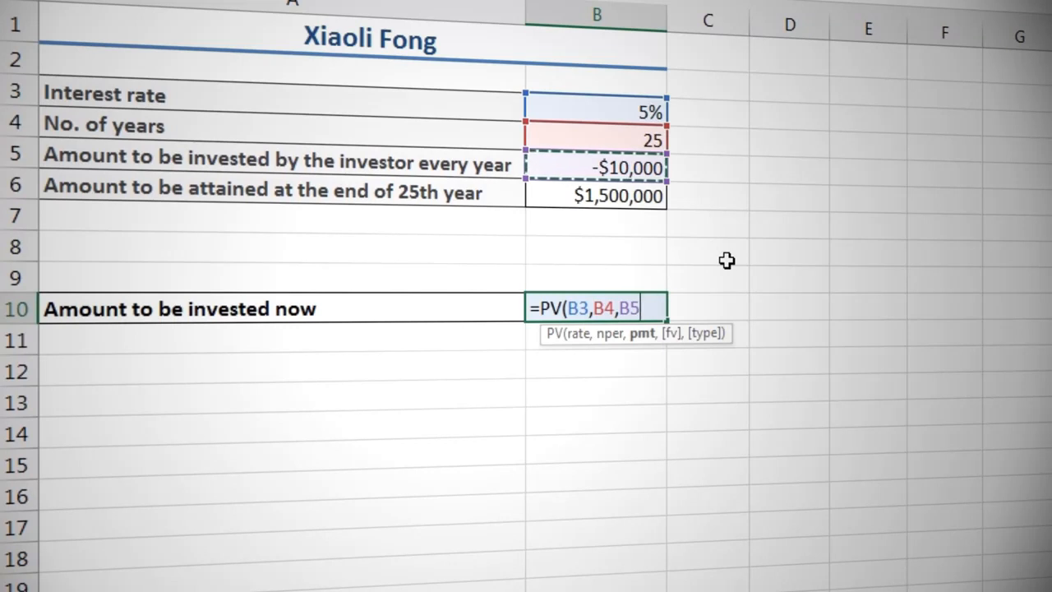
text(,)
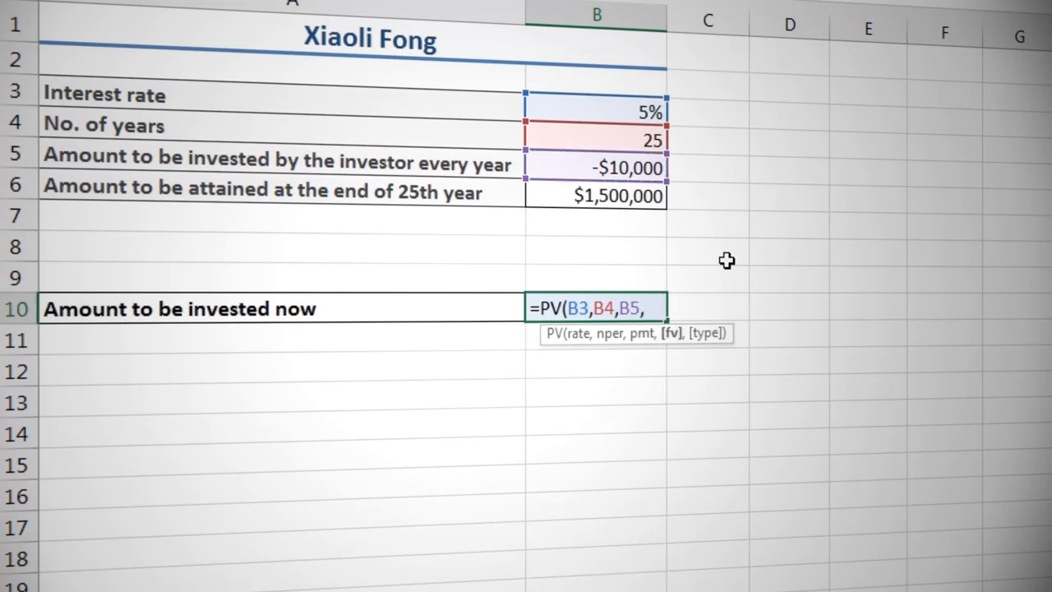
click(646, 197)
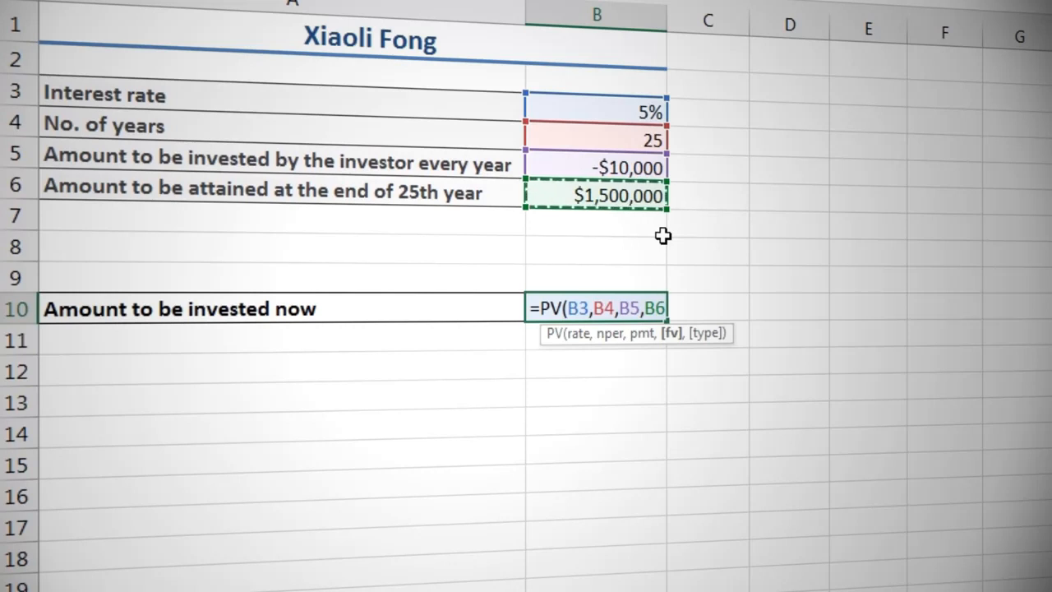
text())
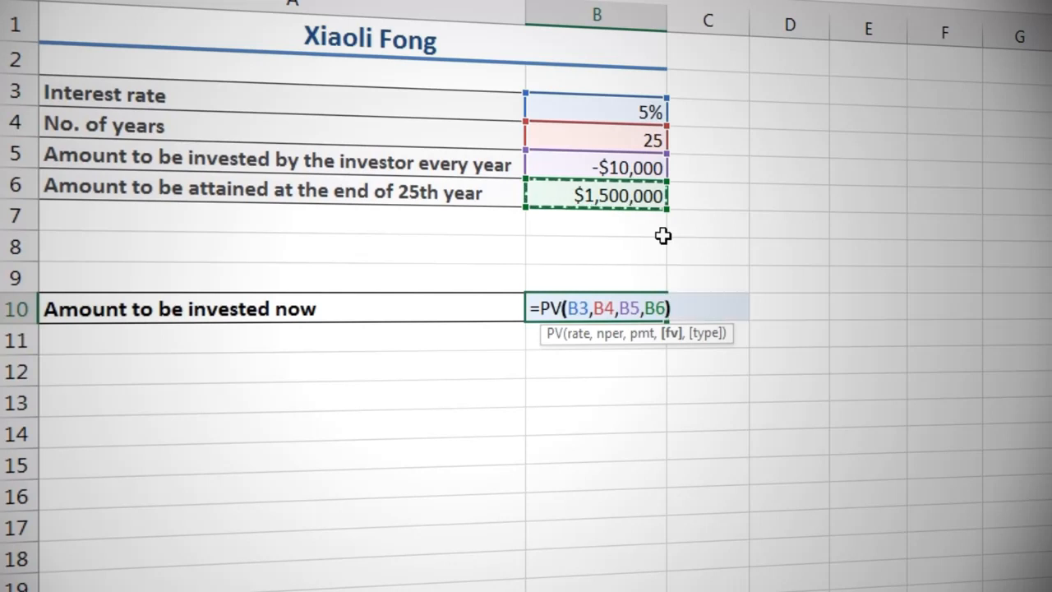
key(Return)
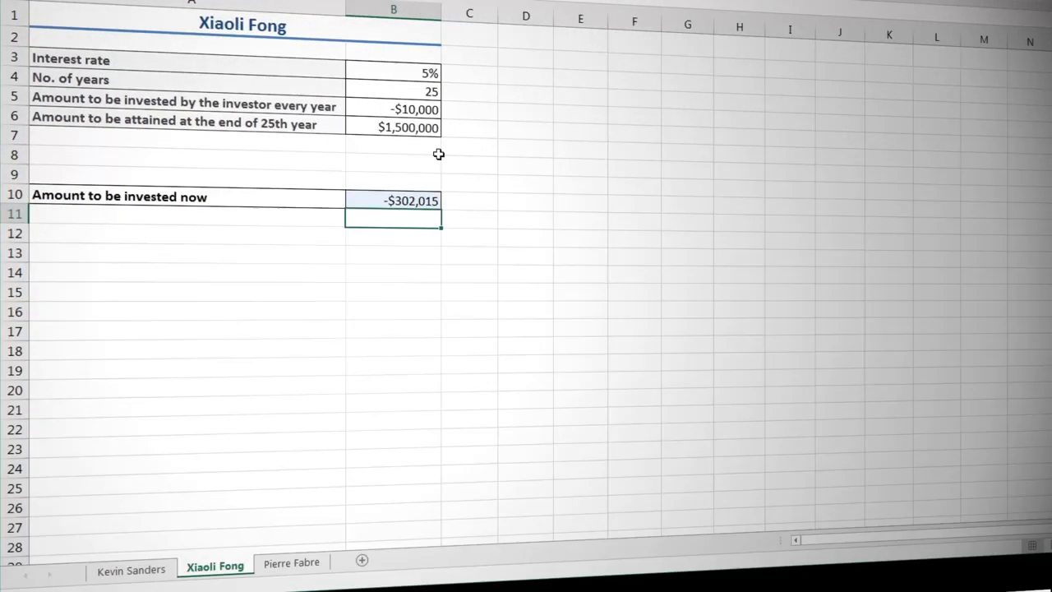
On the third investor's sheet, calculate the amount to be invested at the end of every year in B10 with =PMT(B3,B4,B5,B6).
click(294, 563)
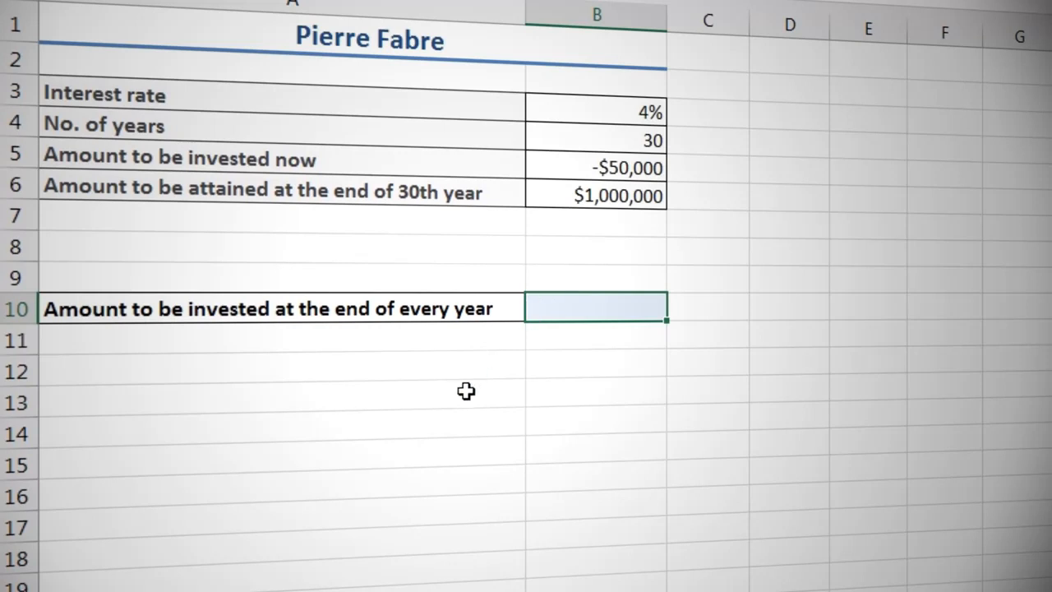
text(=pm)
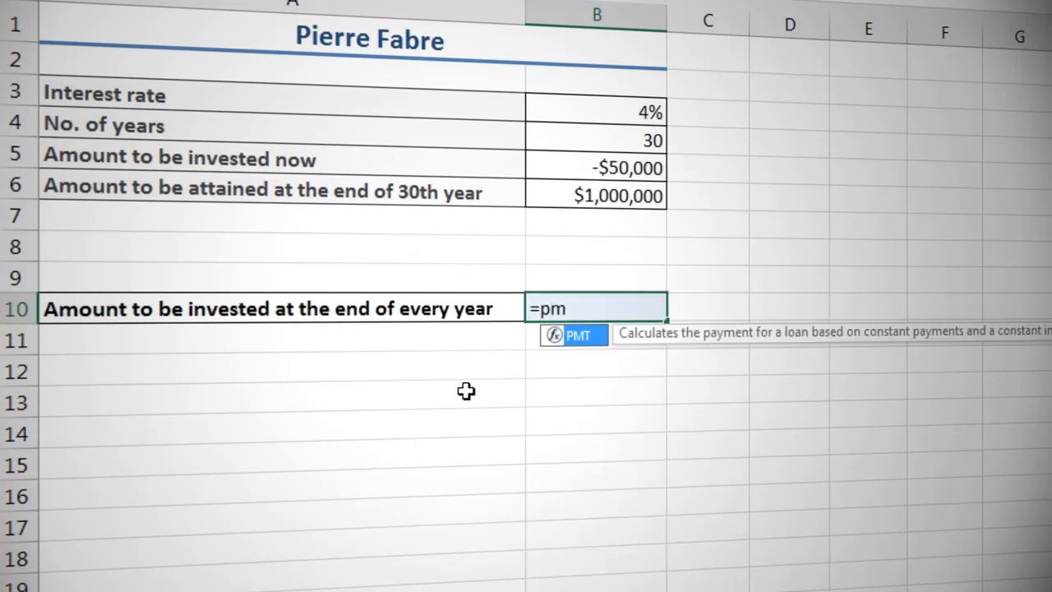
key(Tab)
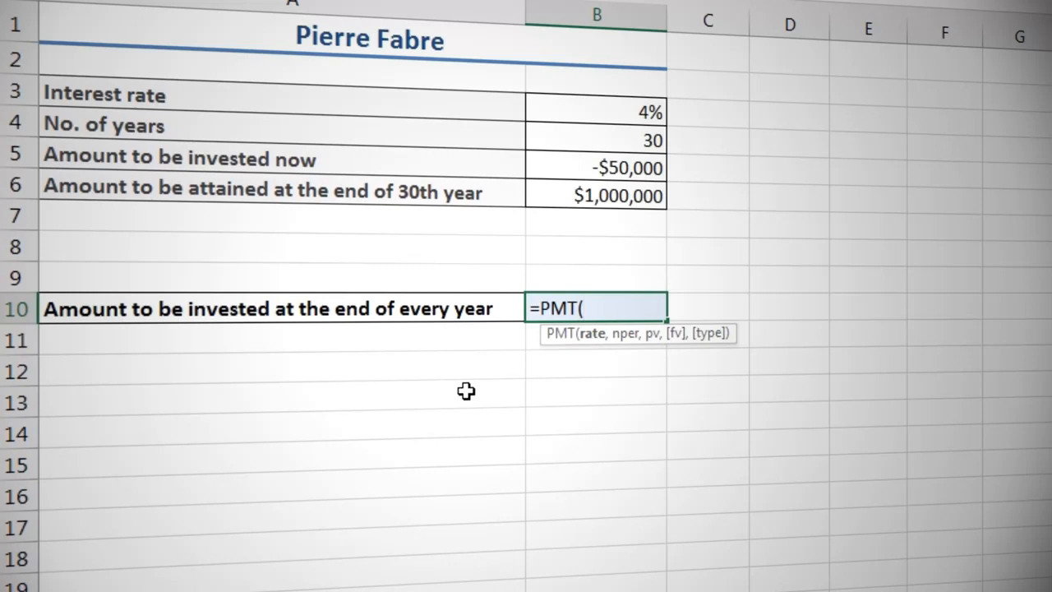
click(587, 100)
text(,)
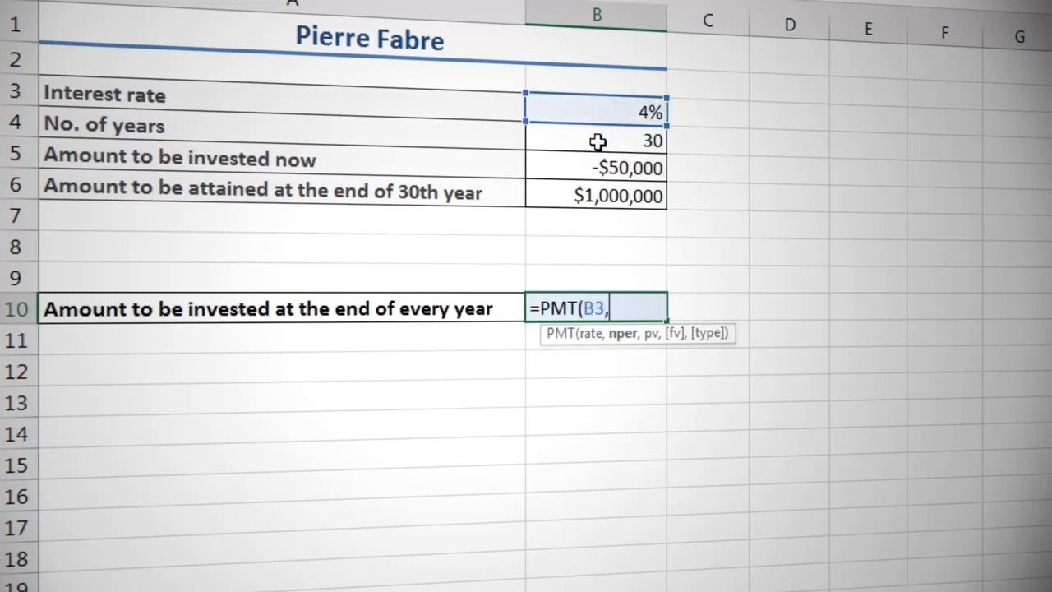
click(598, 142)
text(,)
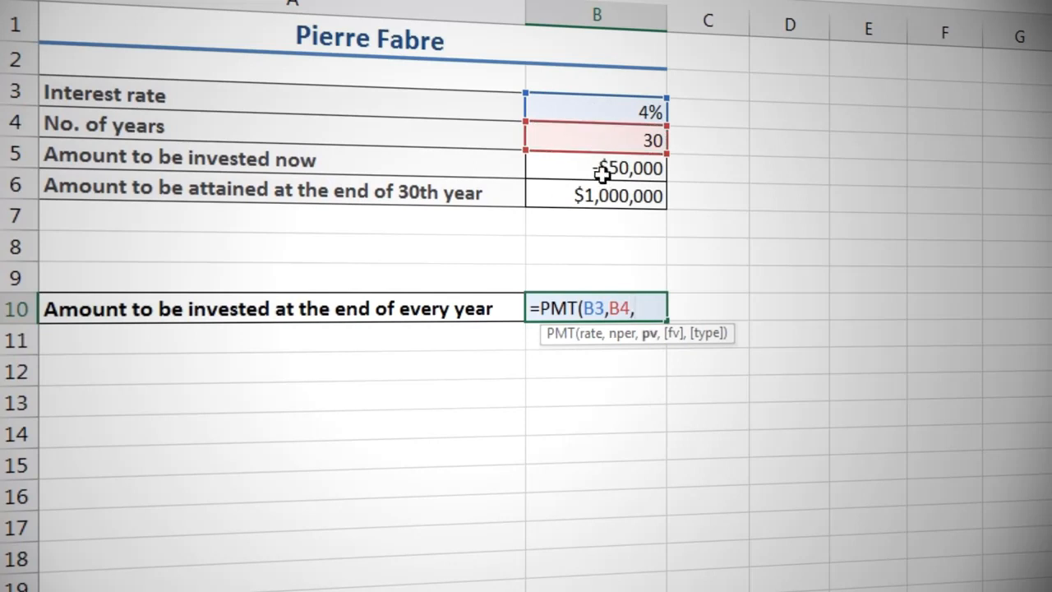
click(603, 172)
text(,)
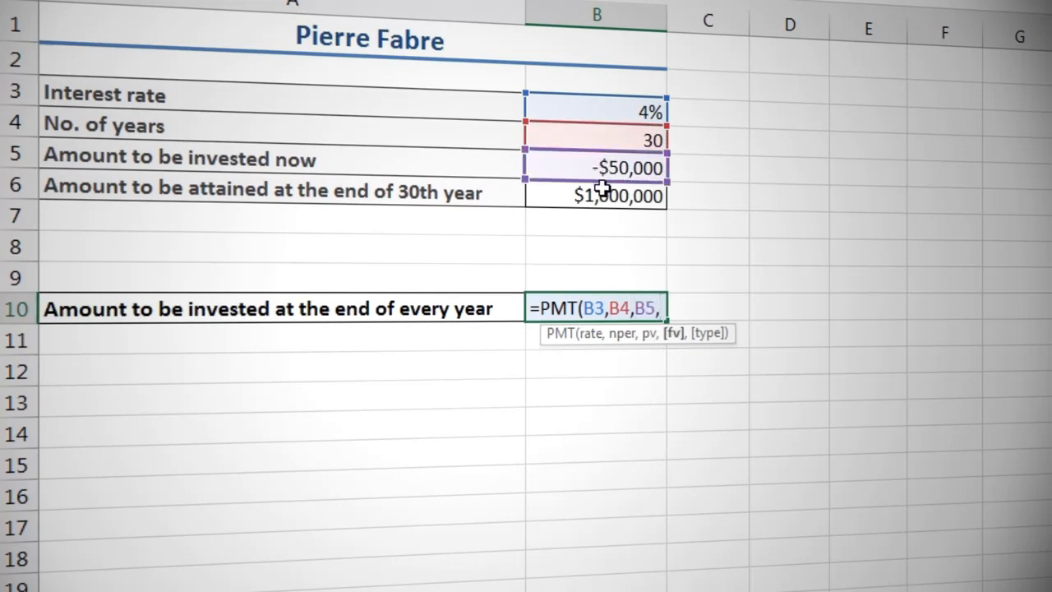
click(603, 190)
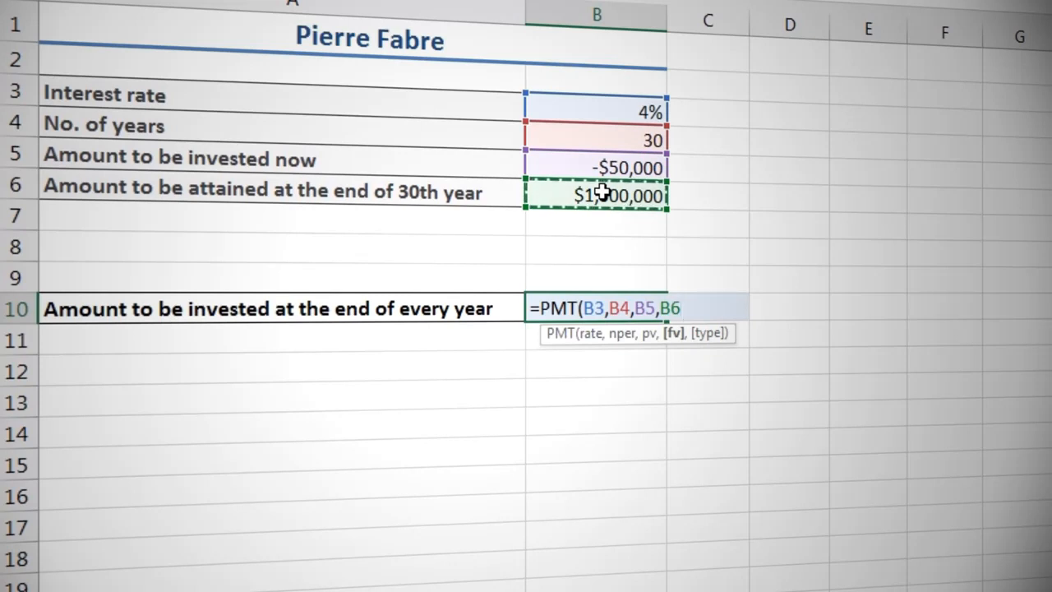
text())
key(Return)
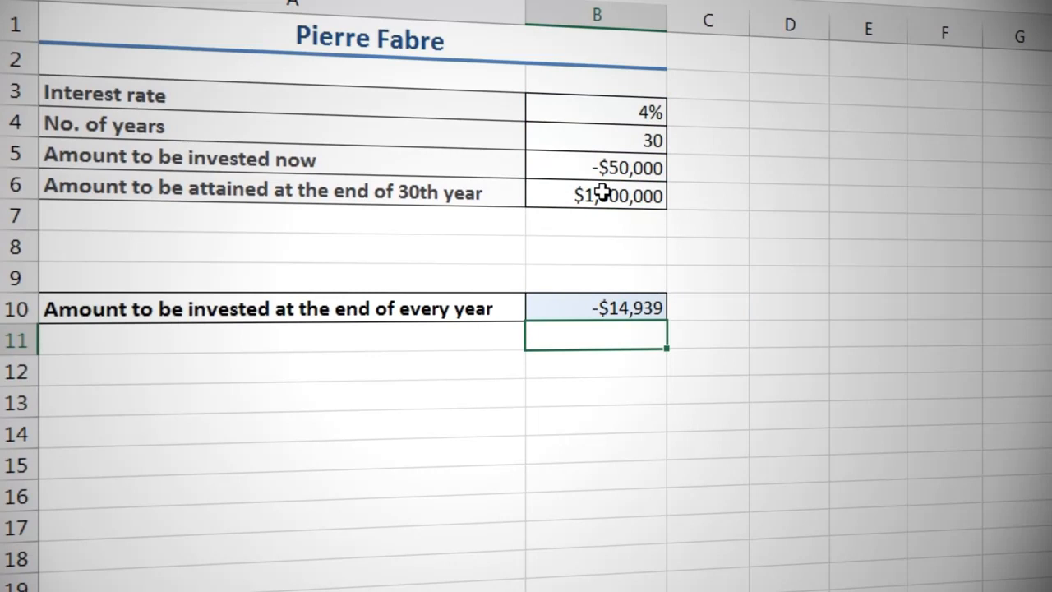